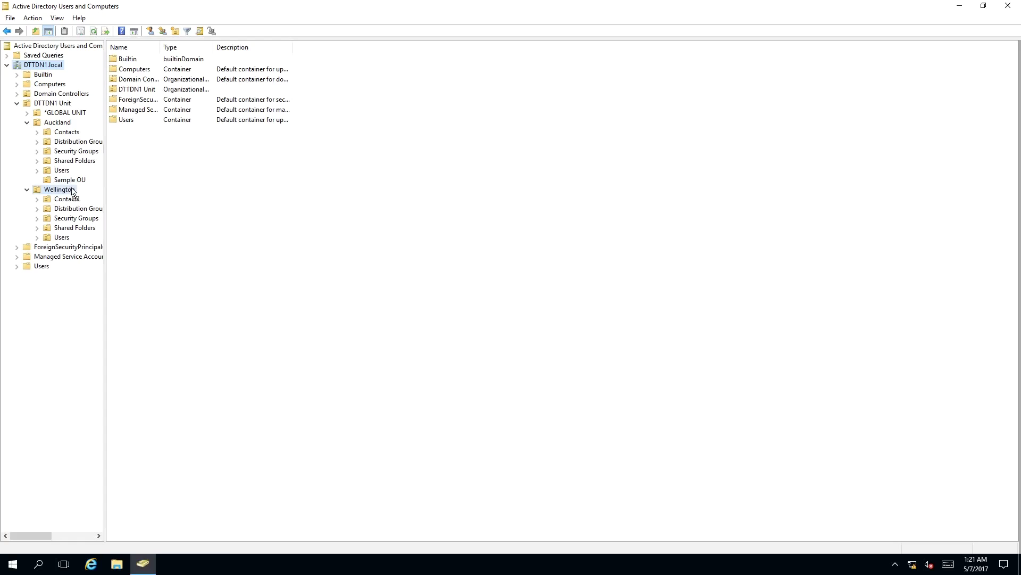
{"action": "left_click_drag", "start_coordinate": [69, 195], "coordinate": [70, 194]}
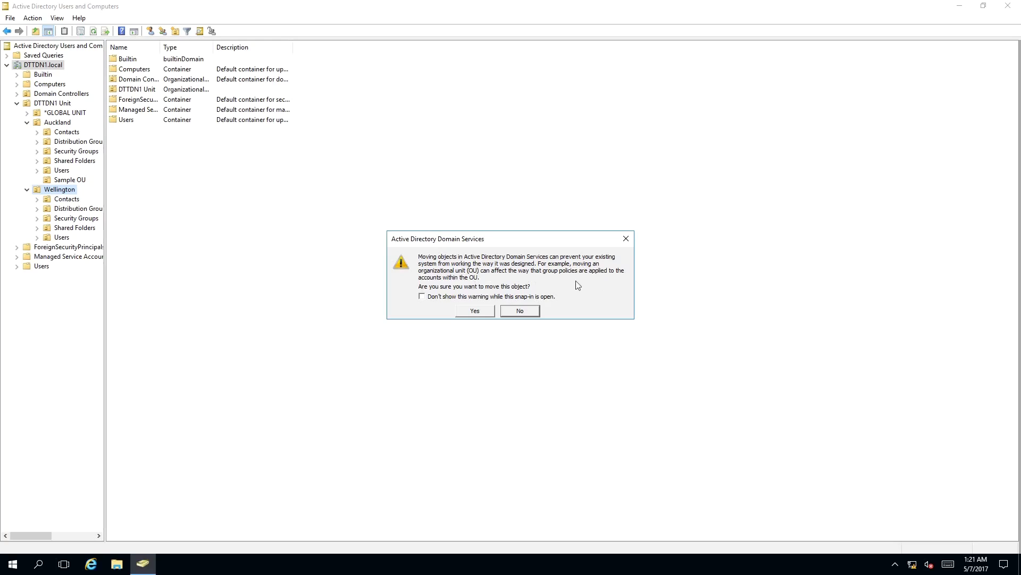
{"action": "left_click", "coordinate": [520, 310]}
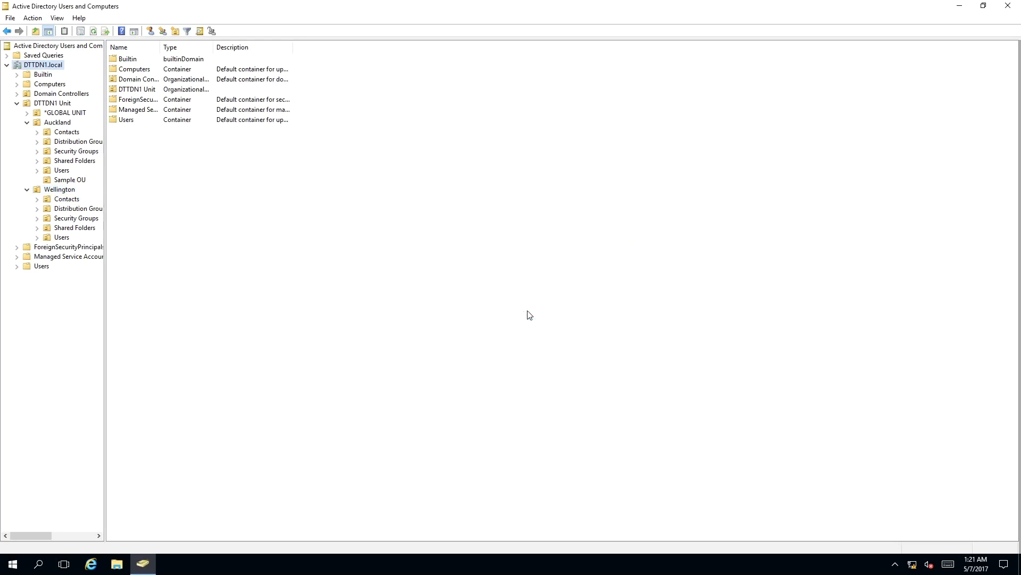
{"action": "right_click", "coordinate": [75, 183]}
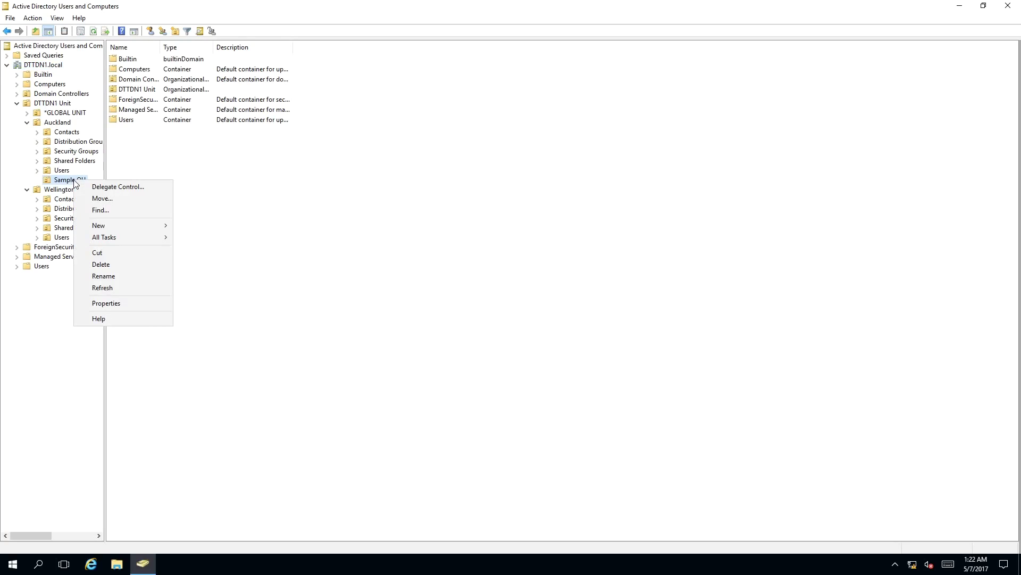
{"action": "left_click", "coordinate": [108, 198]}
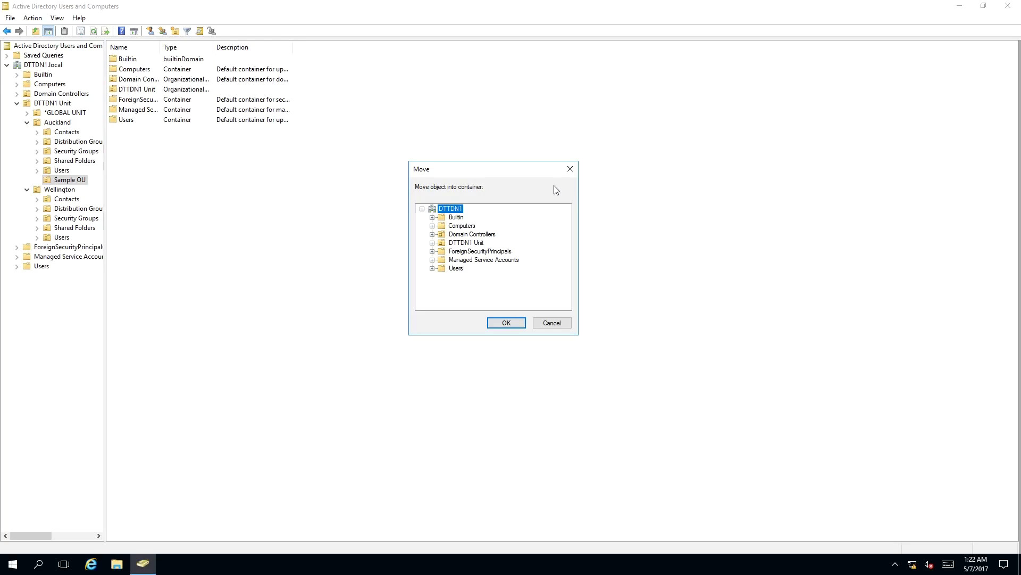
{"action": "left_click", "coordinate": [433, 243]}
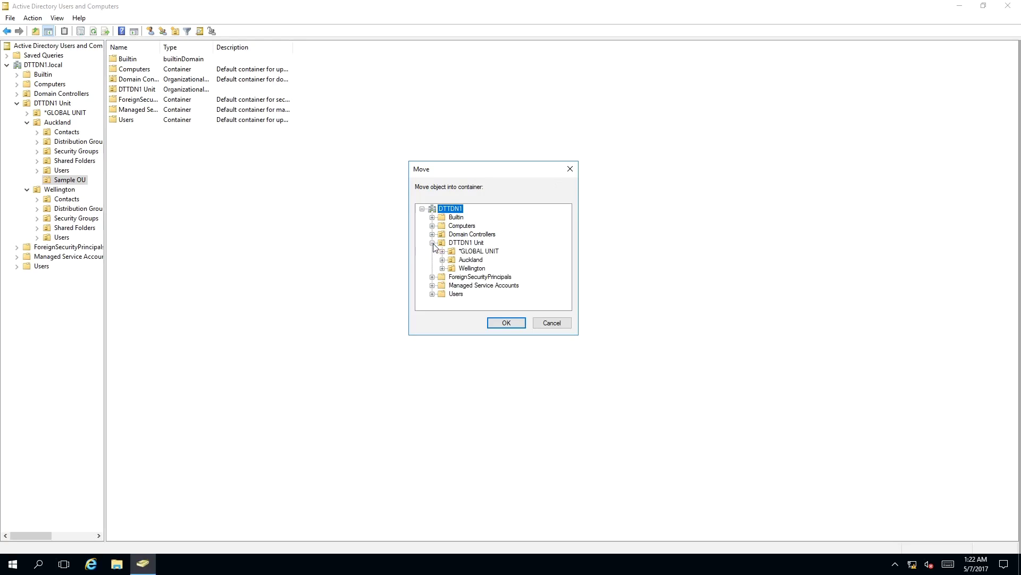
{"action": "left_click", "coordinate": [472, 269]}
{"action": "left_click", "coordinate": [506, 323]}
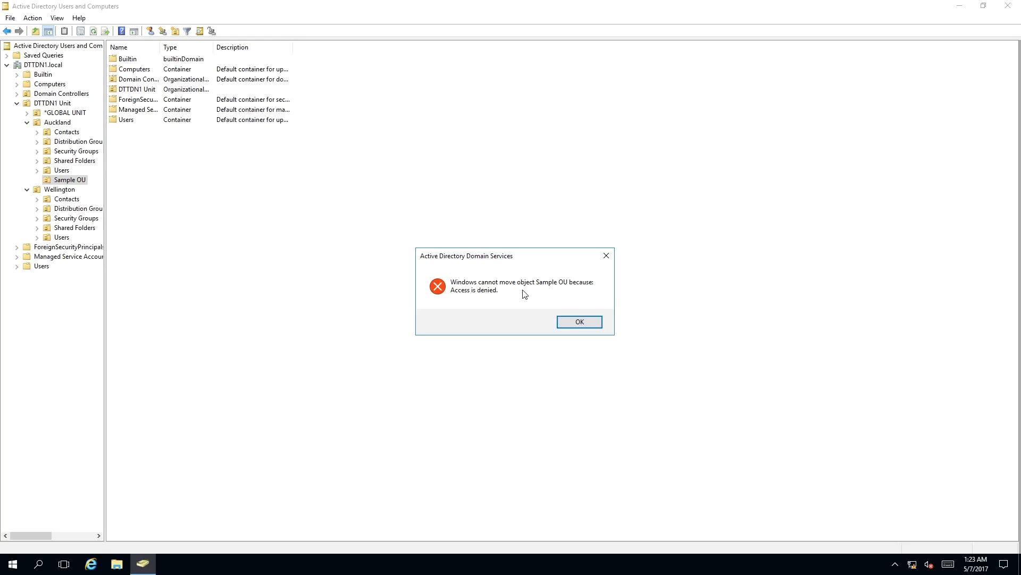
Dismiss the access-denied error and turn on Advanced Features from the View menu
{"action": "left_click", "coordinate": [575, 323]}
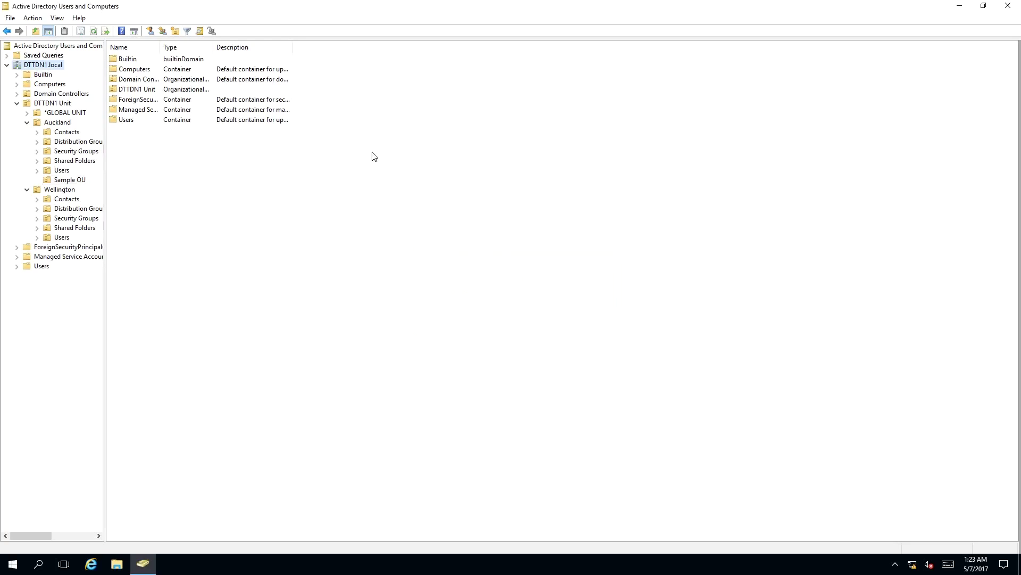
{"action": "left_click", "coordinate": [61, 19]}
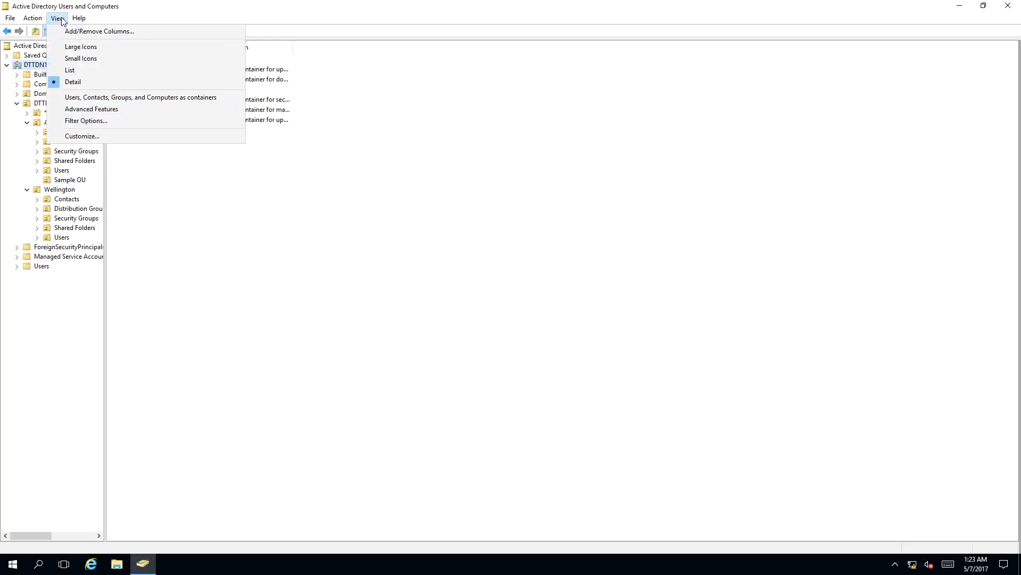
{"action": "left_click", "coordinate": [97, 110]}
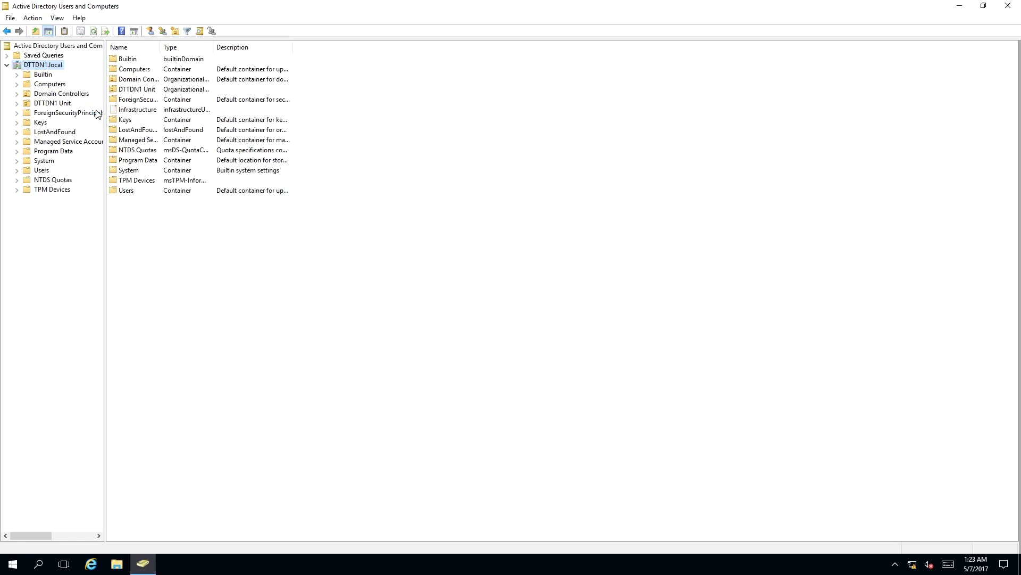
Expand DTTDN1 Unit and Auckland, then select Sample OU
{"action": "left_click", "coordinate": [17, 104]}
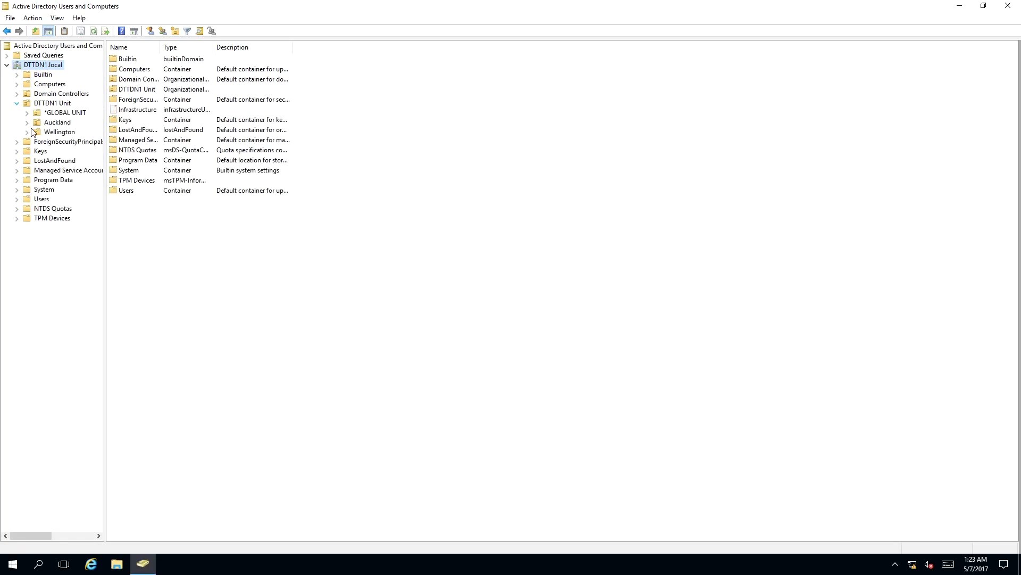
{"action": "left_click", "coordinate": [27, 122]}
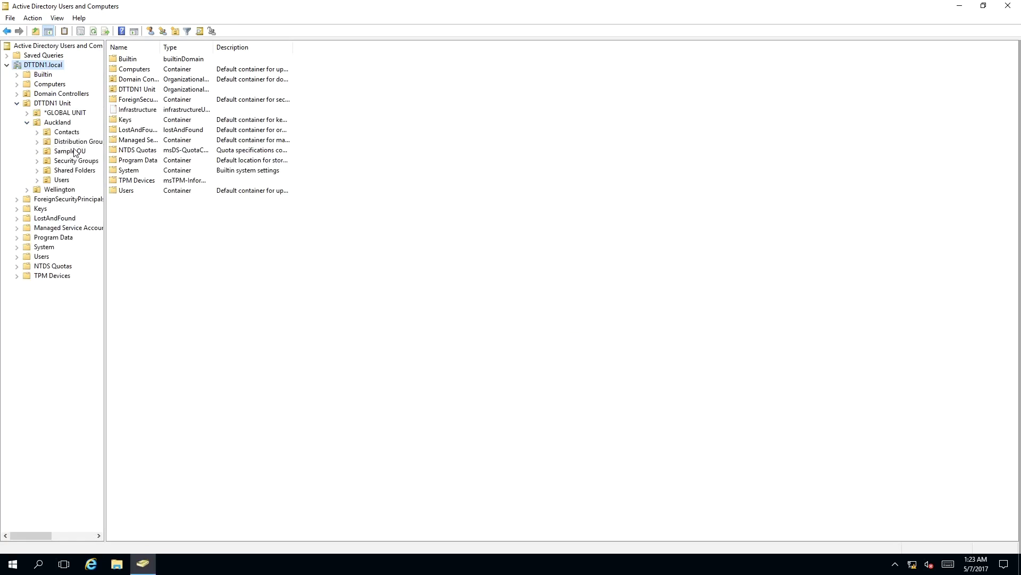
{"action": "left_click", "coordinate": [72, 152]}
Clear 'Protect object from accidental deletion' on Sample OU's Object tab and apply it
{"action": "right_click", "coordinate": [71, 151]}
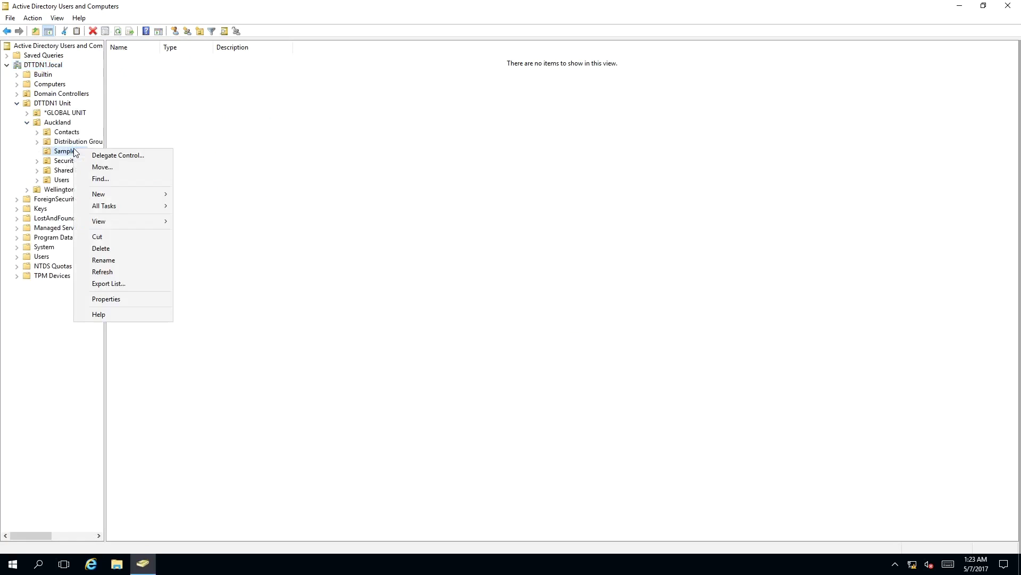
{"action": "left_click", "coordinate": [123, 299]}
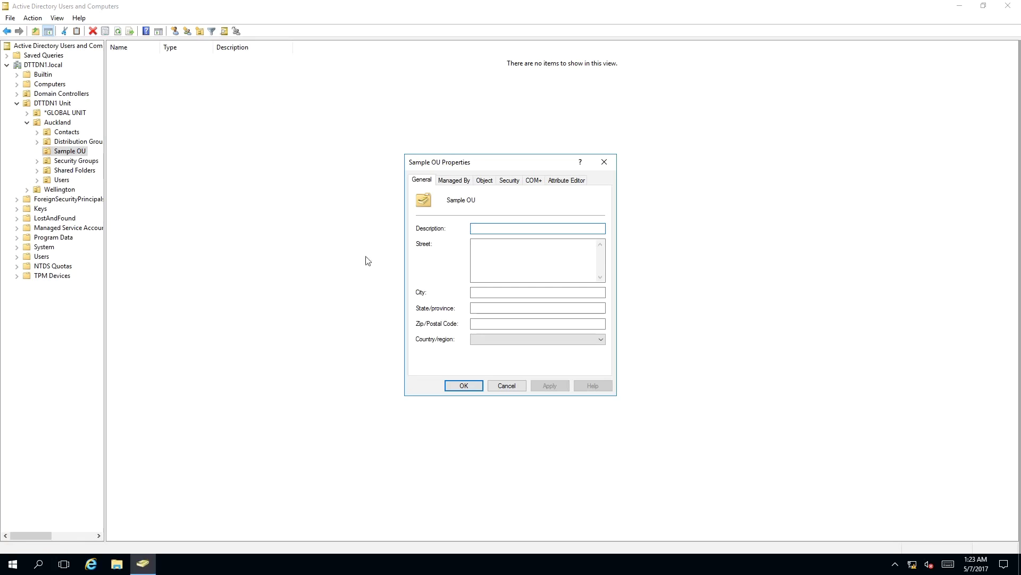
{"action": "left_click", "coordinate": [484, 181]}
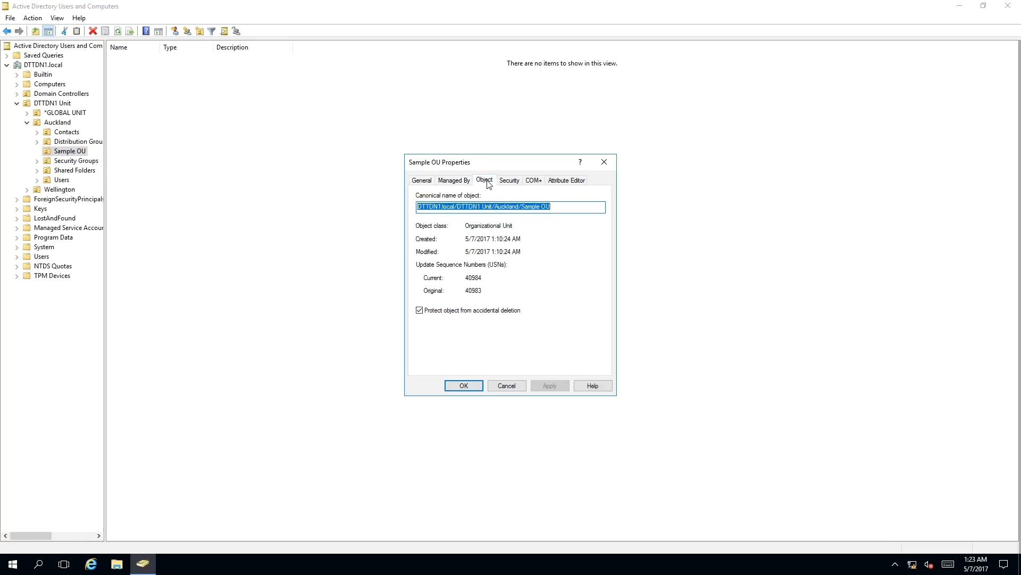
{"action": "left_click", "coordinate": [419, 311]}
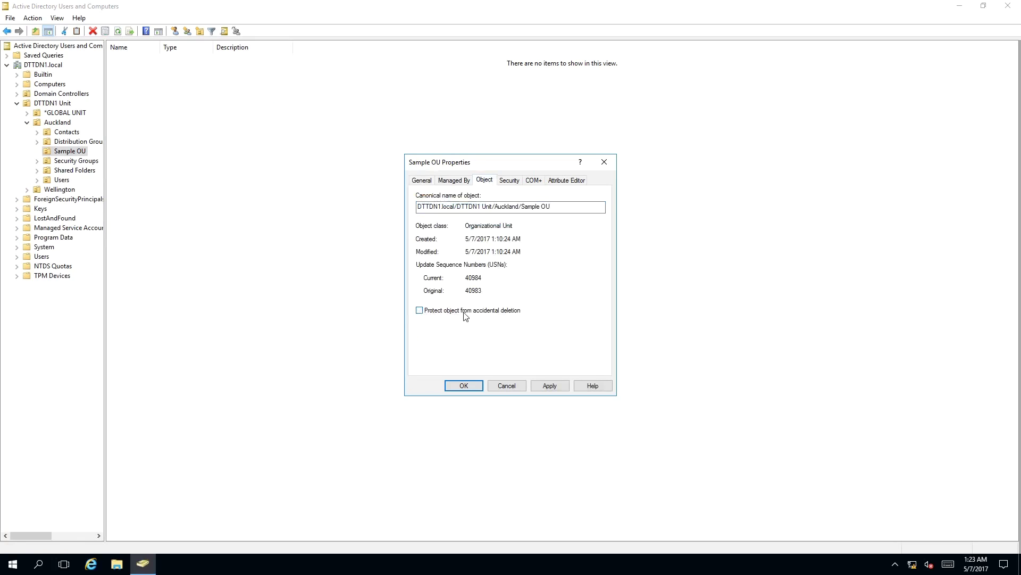
{"action": "left_click", "coordinate": [559, 389]}
{"action": "left_click", "coordinate": [467, 387]}
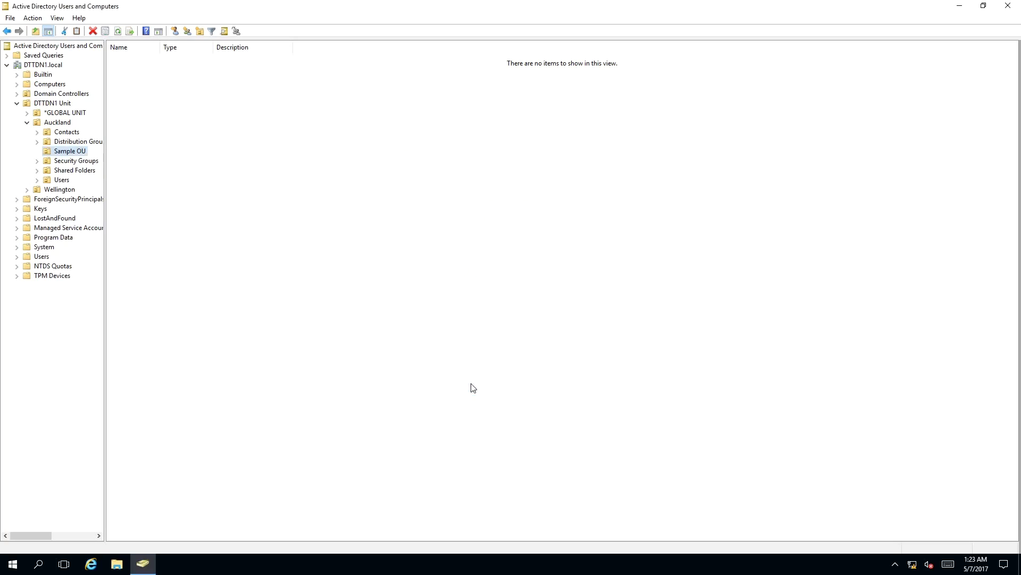
Move Sample OU to Wellington as its destination container
{"action": "right_click", "coordinate": [53, 152]}
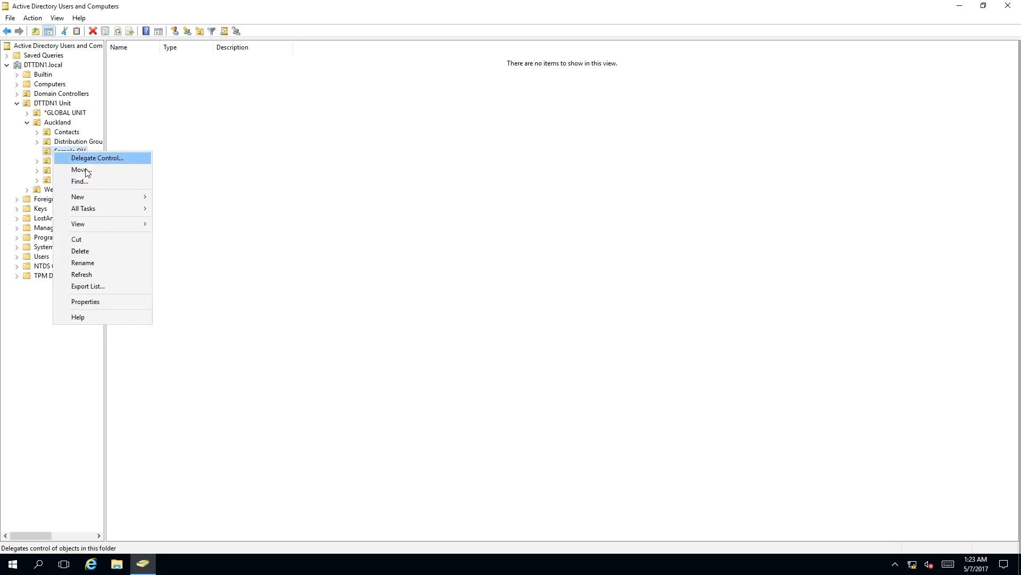
{"action": "left_click", "coordinate": [80, 169]}
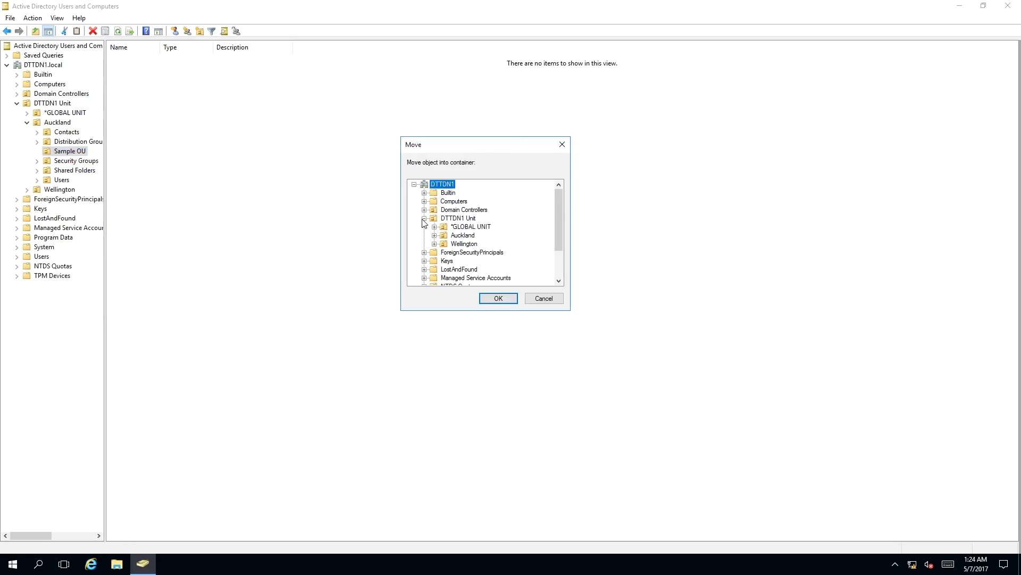
{"action": "left_click", "coordinate": [469, 244]}
{"action": "left_click", "coordinate": [498, 298]}
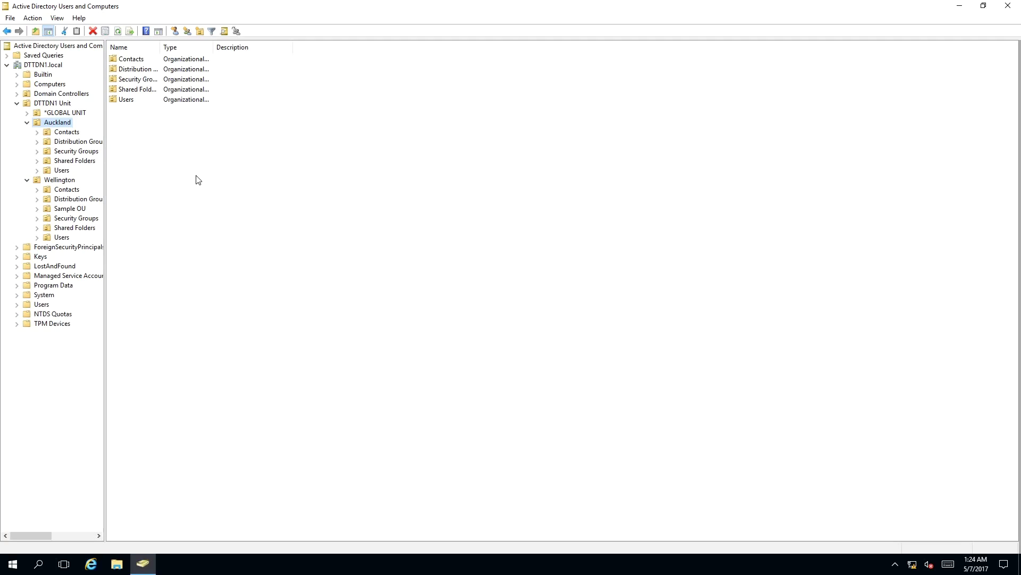
Re-check 'Protect object from accidental deletion' on the moved Sample OU's Object tab and apply it
{"action": "right_click", "coordinate": [70, 211]}
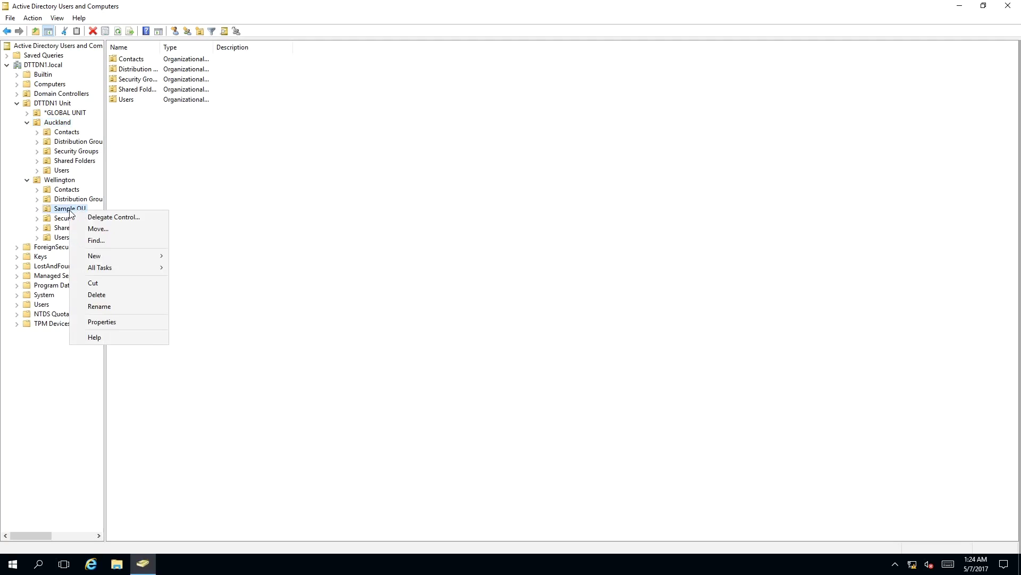
{"action": "left_click", "coordinate": [116, 322]}
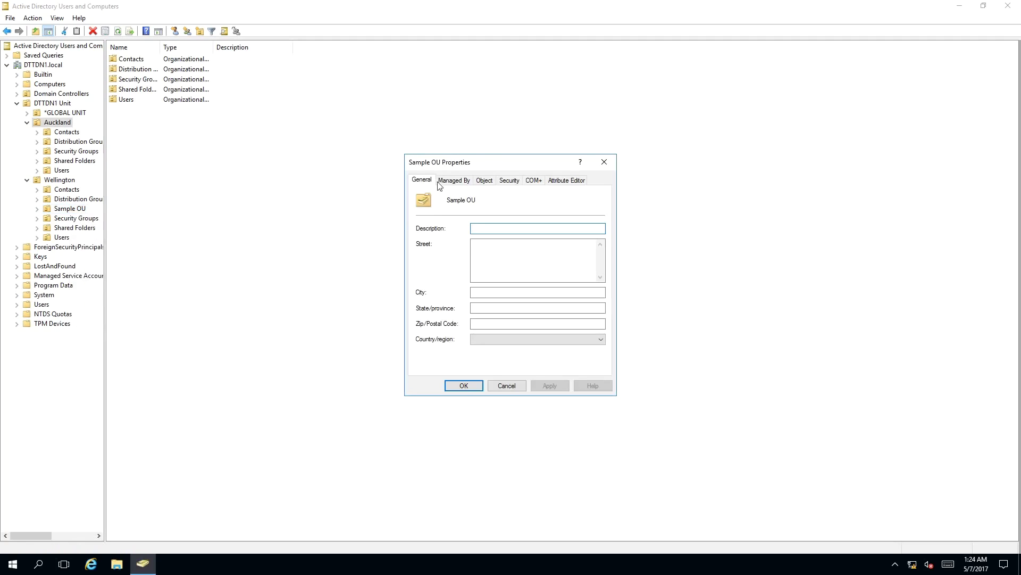
{"action": "left_click", "coordinate": [485, 180]}
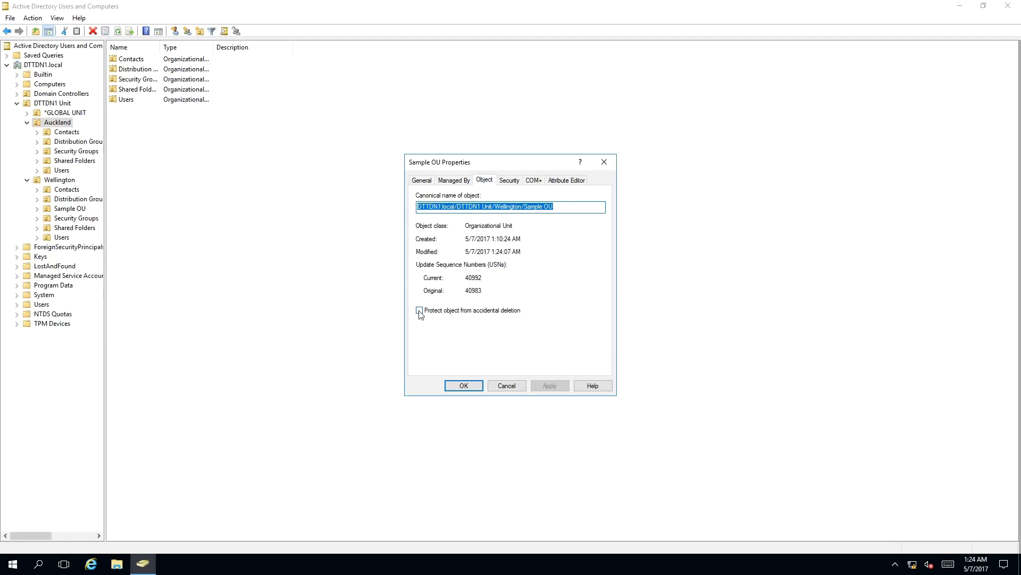
{"action": "left_click", "coordinate": [420, 311]}
{"action": "left_click", "coordinate": [550, 386]}
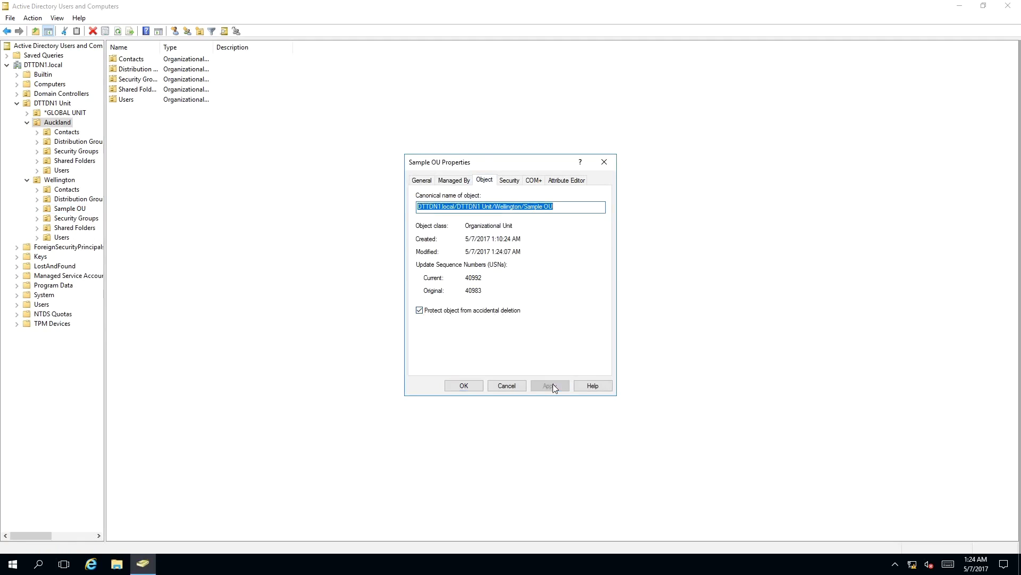
{"action": "left_click", "coordinate": [473, 388]}
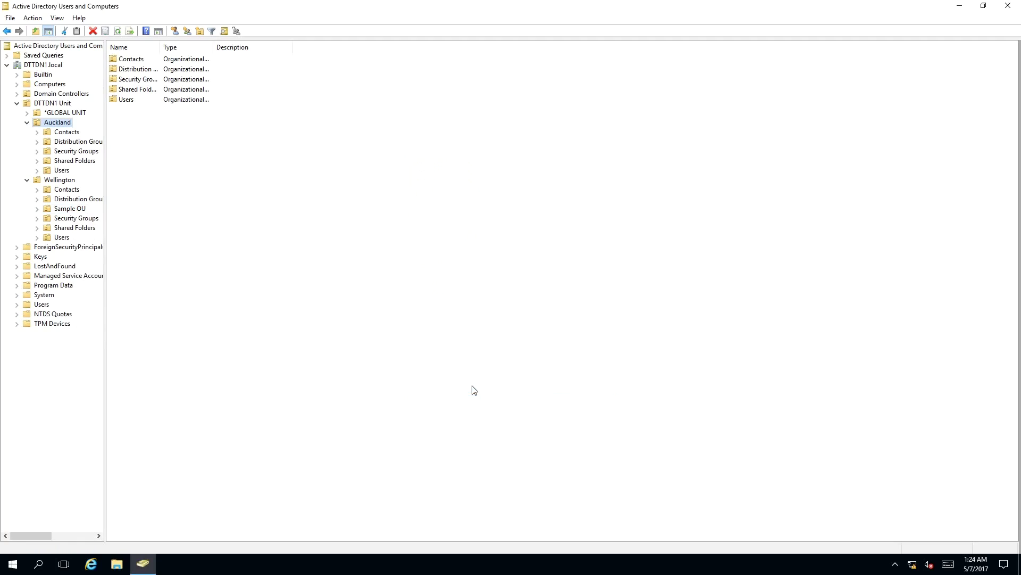
Uncheck Advanced Features in the View menu to hide System, LostAndFound and similar containers
{"action": "left_click", "coordinate": [57, 18]}
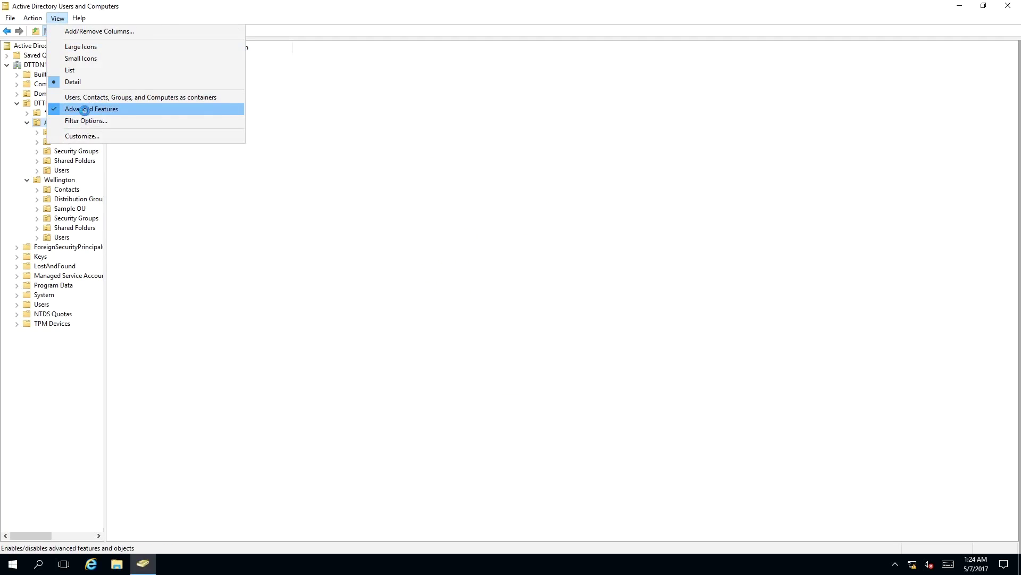
{"action": "left_click", "coordinate": [85, 109]}
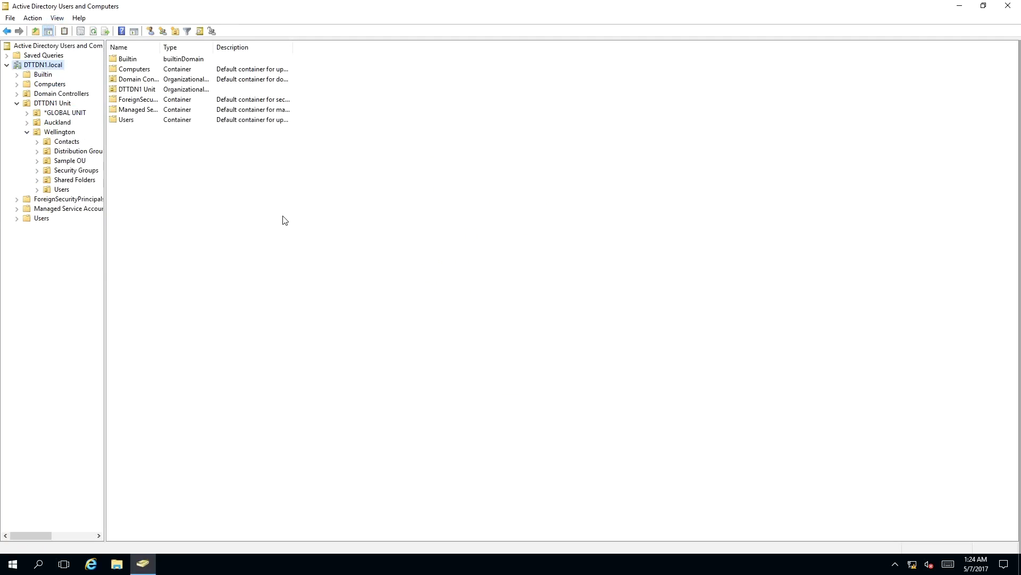